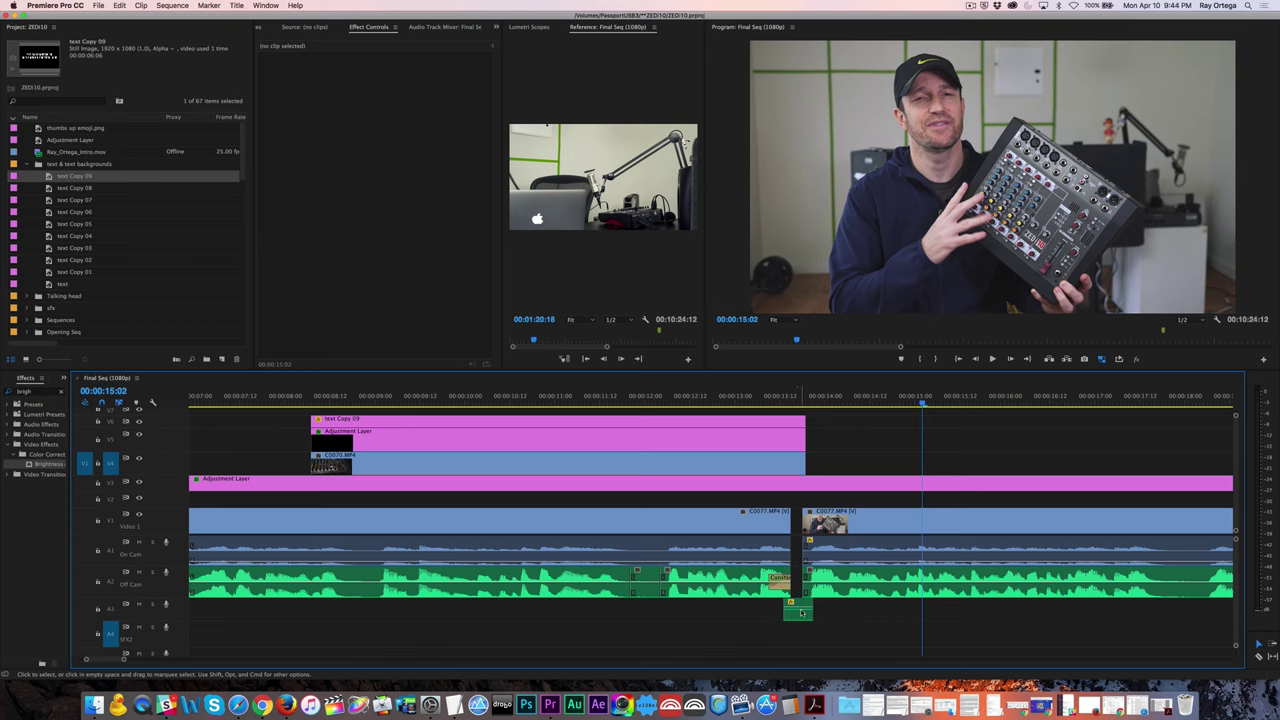
Mute the A3 room-tone track and delete the Constant Power crossfade from the A2 cut.
{"action": "left_click", "coordinate": [807, 613]}
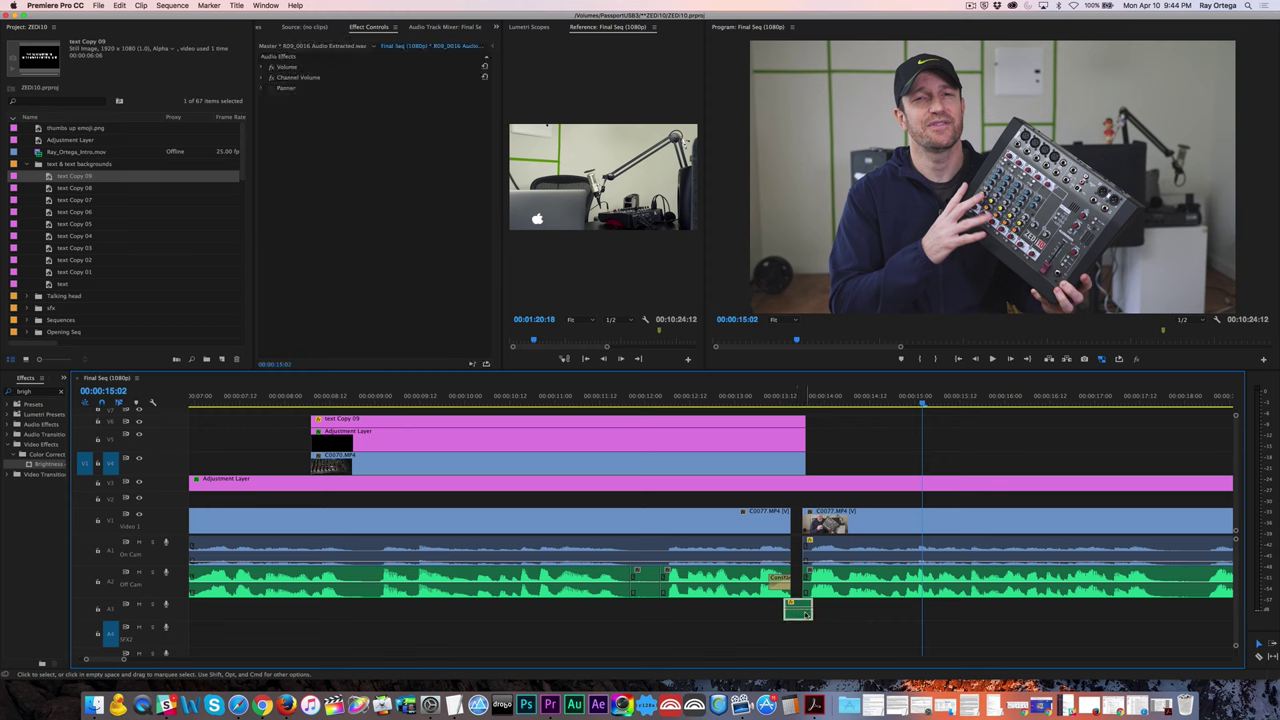
{"action": "left_click", "coordinate": [139, 604]}
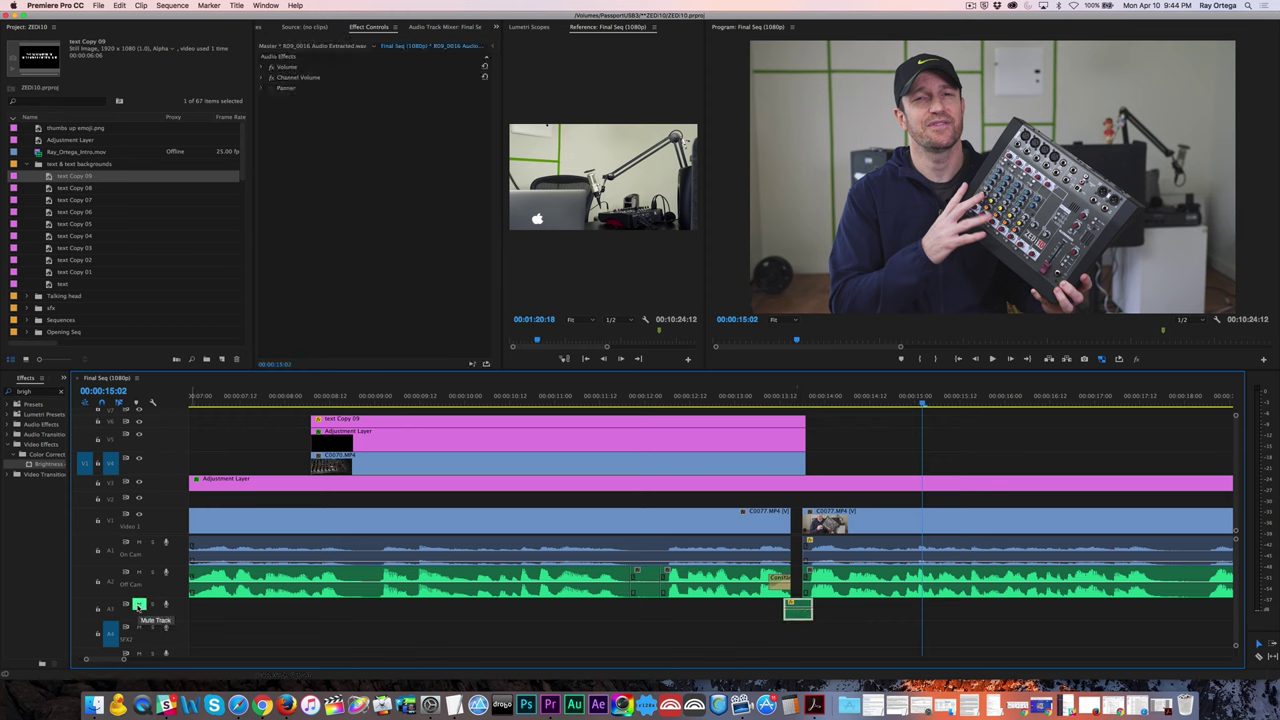
{"action": "left_click", "coordinate": [784, 589]}
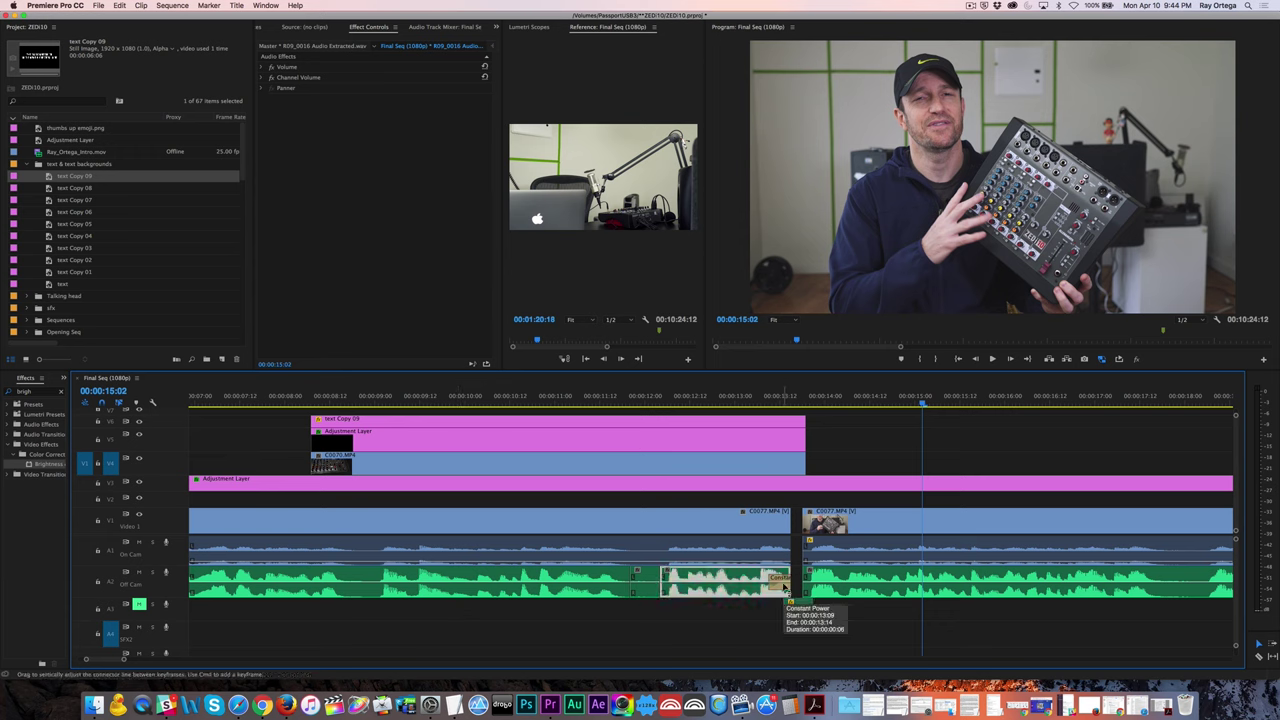
{"action": "left_click", "coordinate": [784, 591]}
{"action": "key", "text": "Delete"}
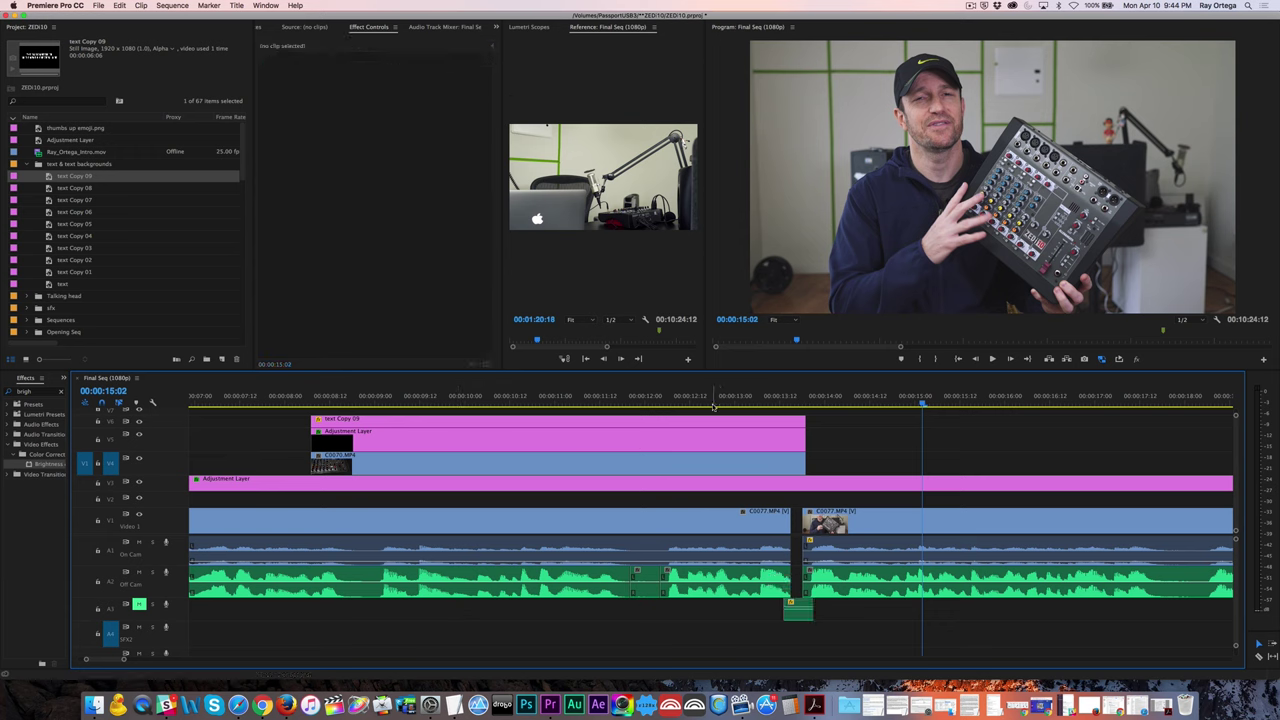
Play across the cut from 12:02 and again from 12:12 to hear the gap.
{"action": "left_click", "coordinate": [653, 397]}
{"action": "key", "text": "space"}
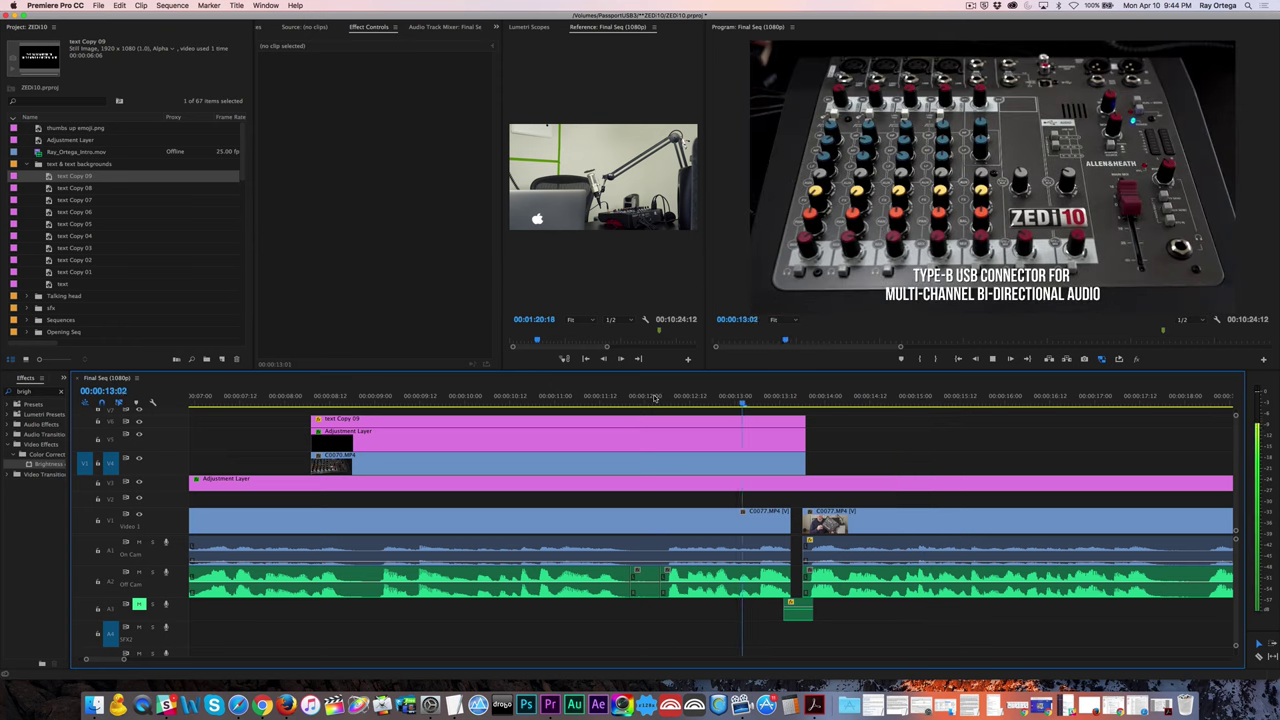
{"action": "left_click", "coordinate": [689, 398]}
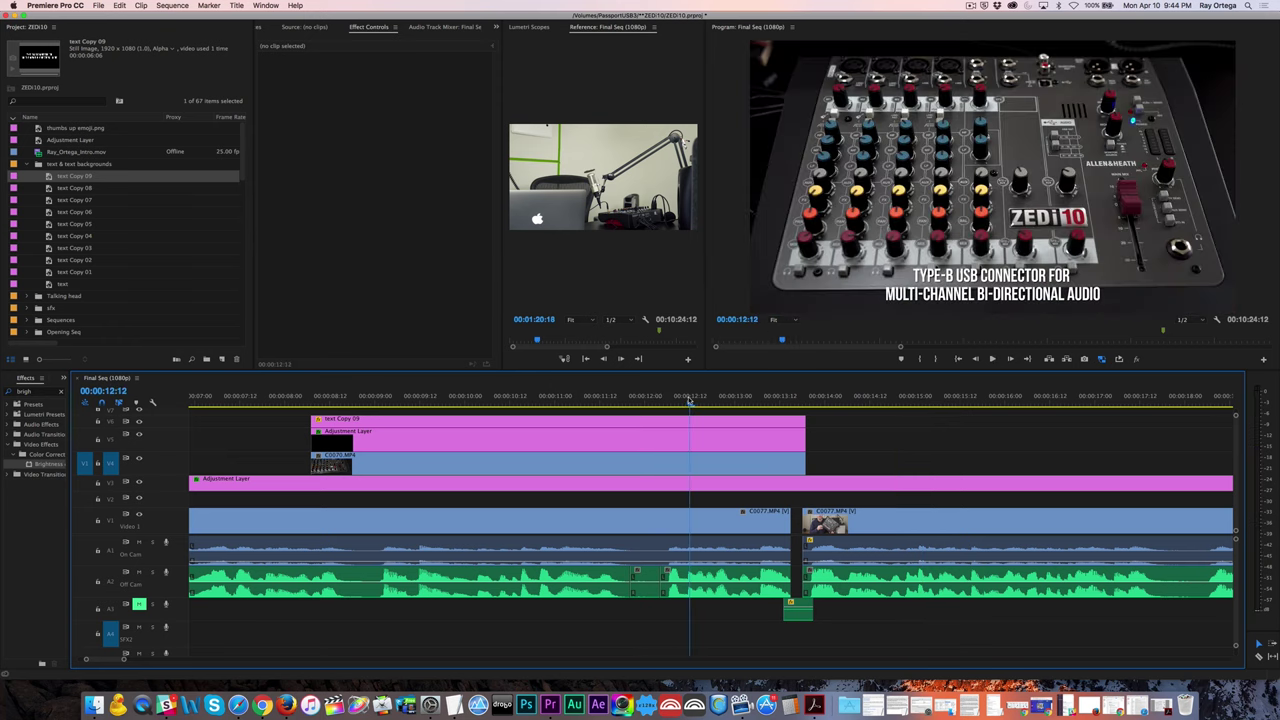
{"action": "key", "text": "space"}
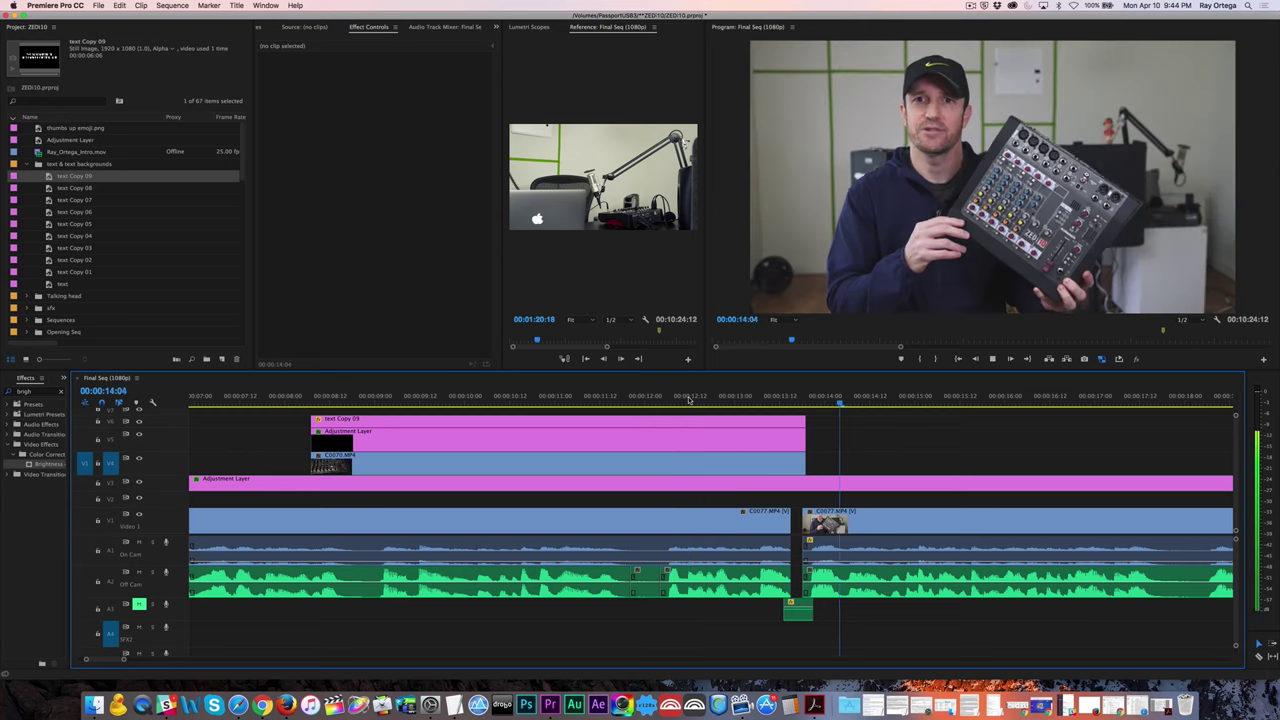
{"action": "key", "text": "space"}
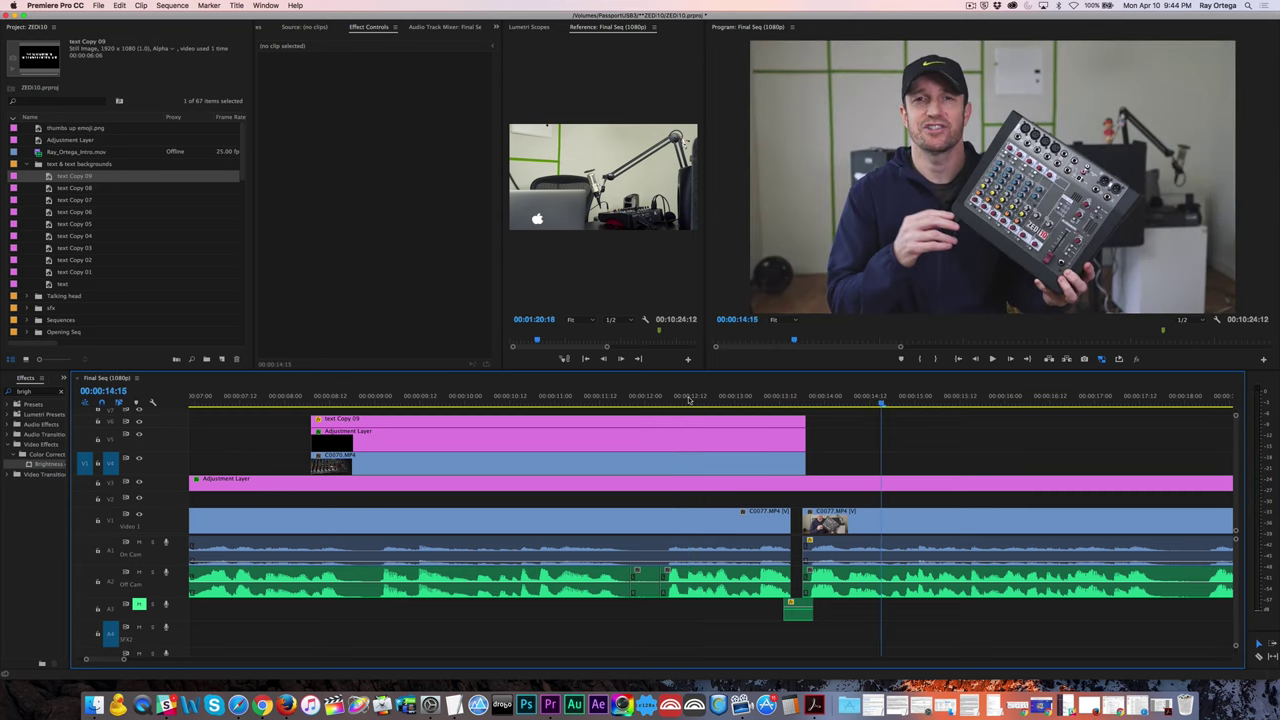
Delete the old room-tone clip from A3 and set the playhead to 12:00.
{"action": "left_click", "coordinate": [798, 616]}
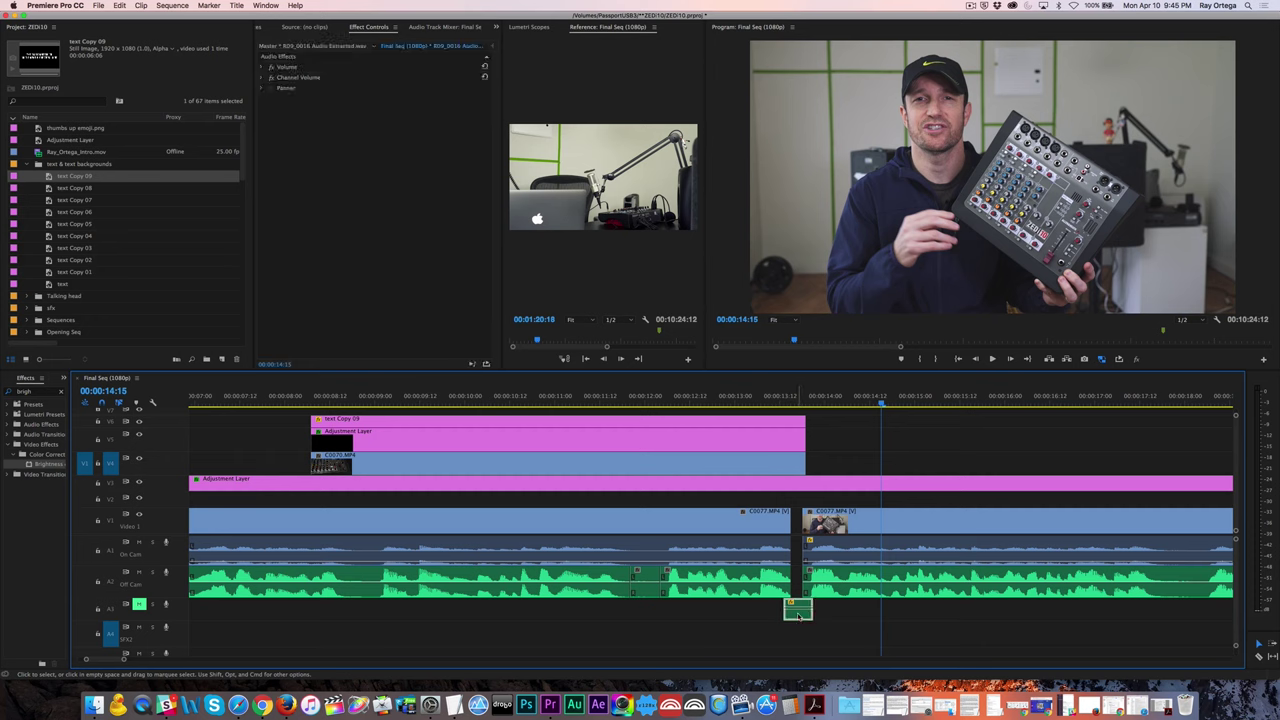
{"action": "key", "text": "Delete"}
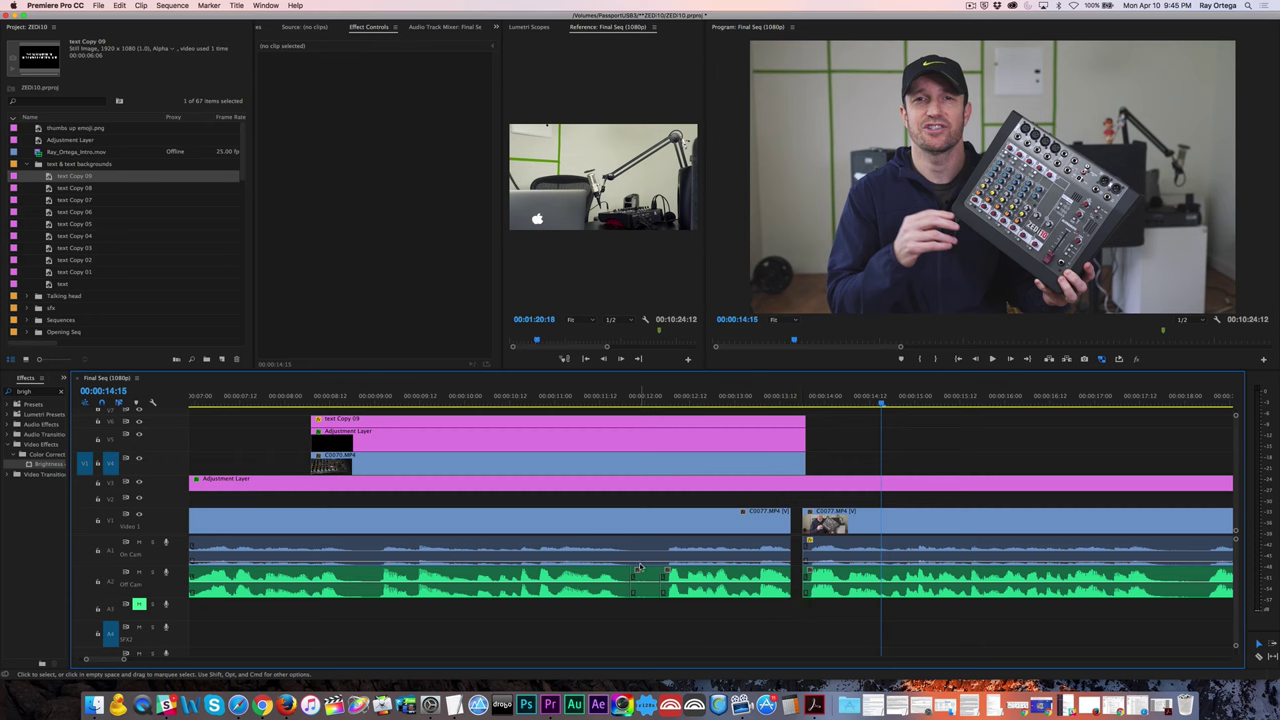
{"action": "left_click", "coordinate": [646, 396]}
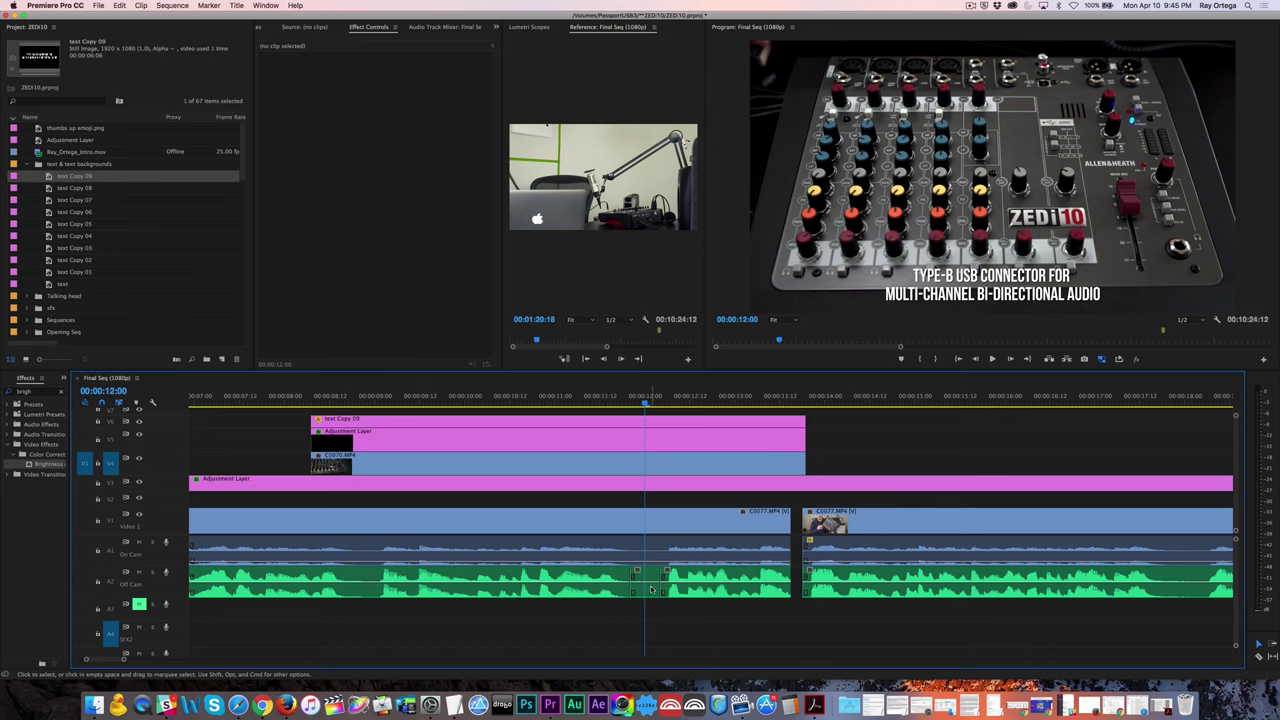
Drag a short A2 room-tone stretch onto A3 beneath the gap, then unmute A3.
{"action": "left_click", "coordinate": [650, 590]}
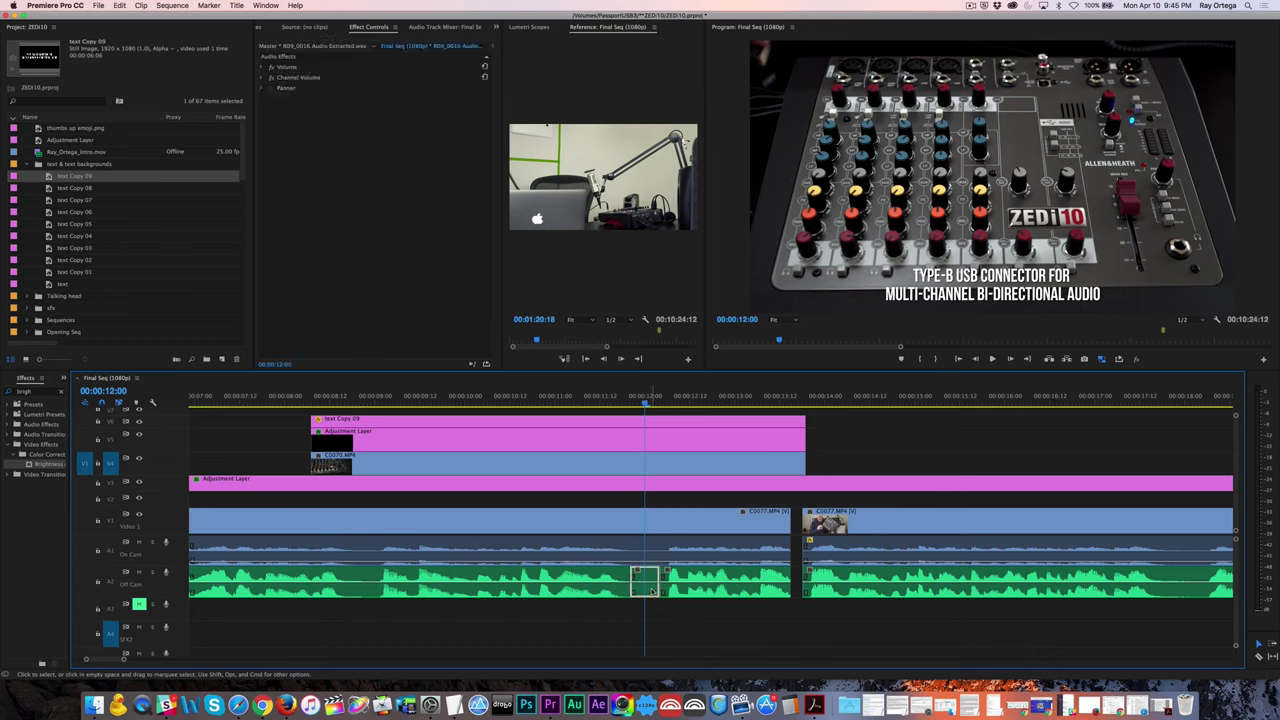
{"action": "left_click_drag", "start_coordinate": [650, 590], "coordinate": [800, 604]}
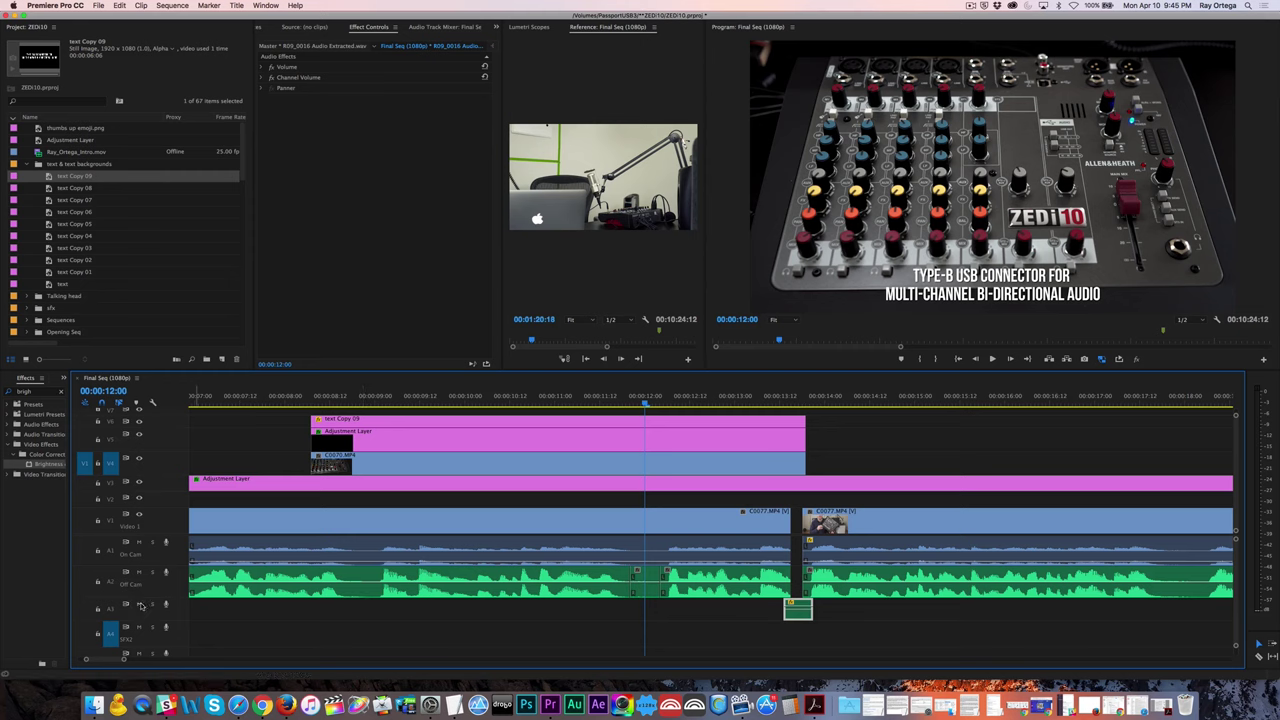
{"action": "left_click", "coordinate": [139, 604]}
{"action": "left_click", "coordinate": [660, 398]}
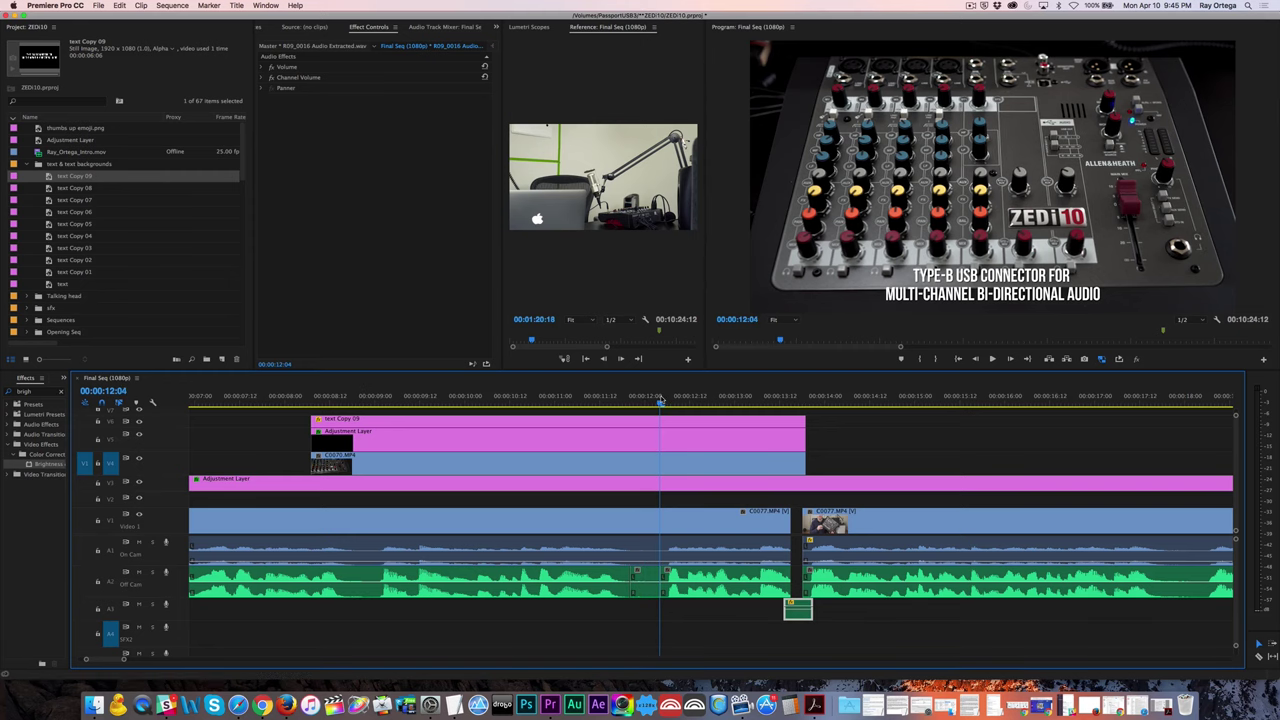
{"action": "key", "text": "space"}
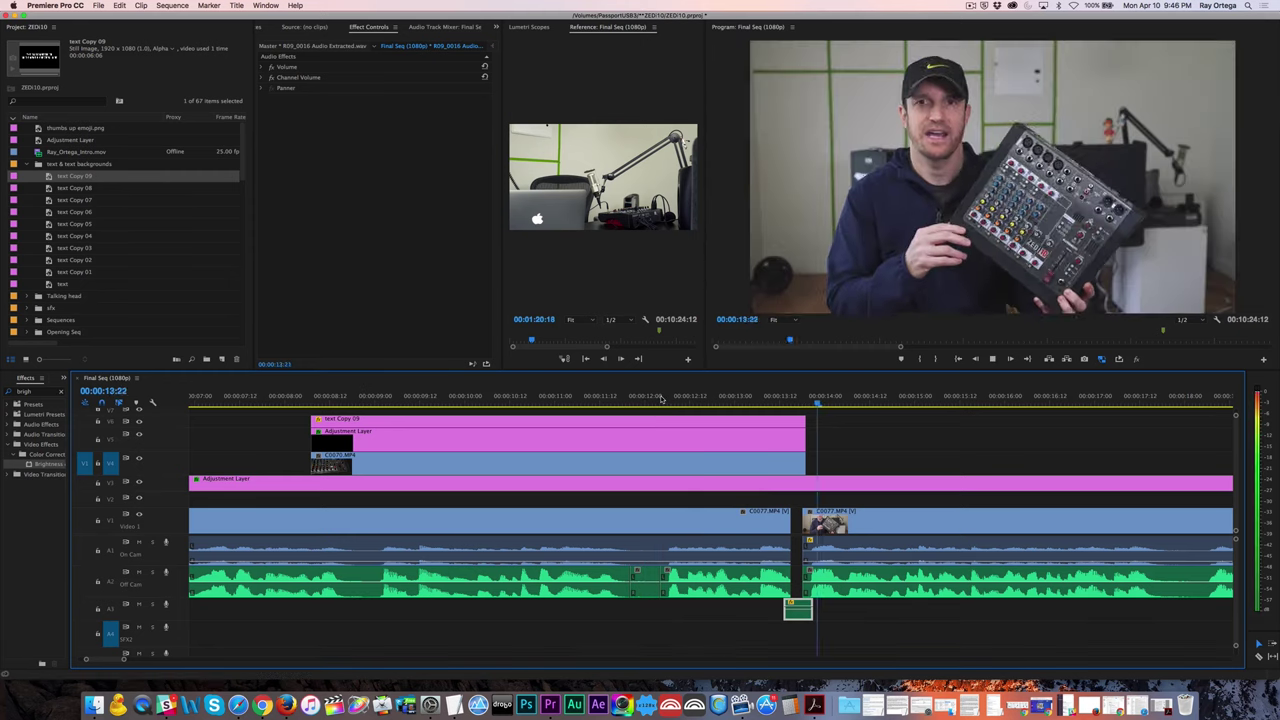
{"action": "key", "text": "space"}
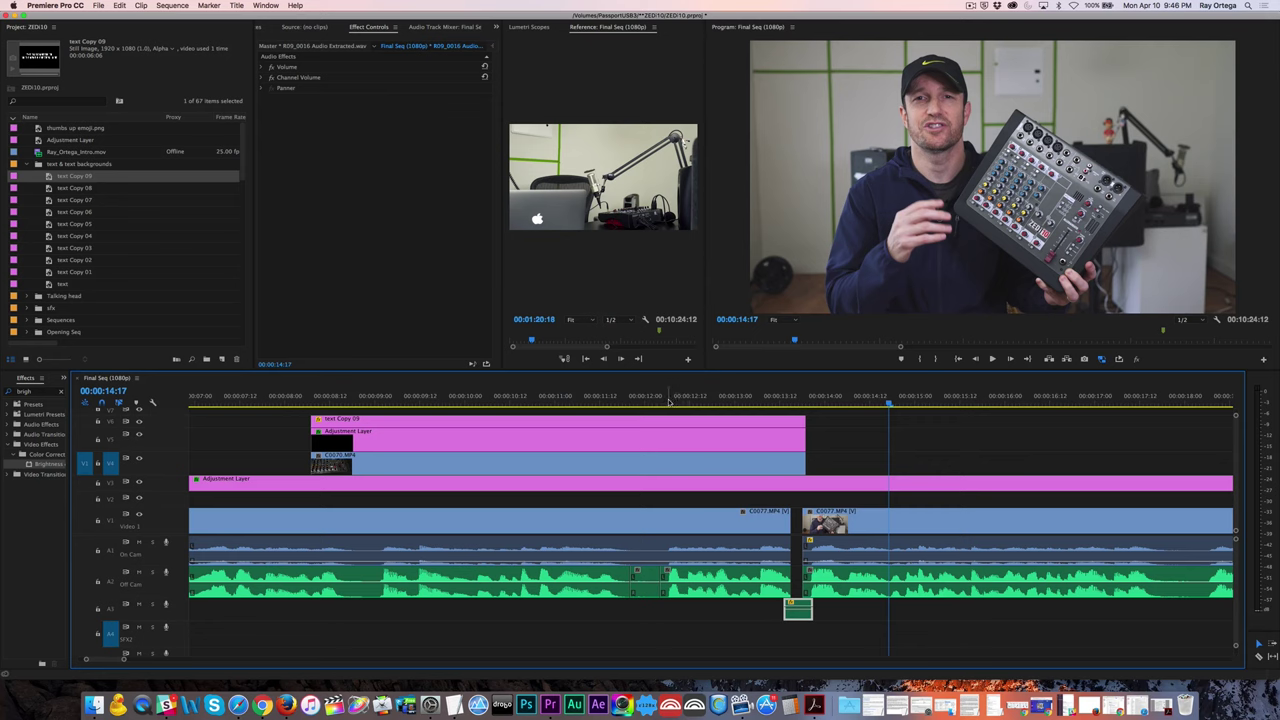
{"action": "left_click_drag", "start_coordinate": [669, 401], "coordinate": [848, 401]}
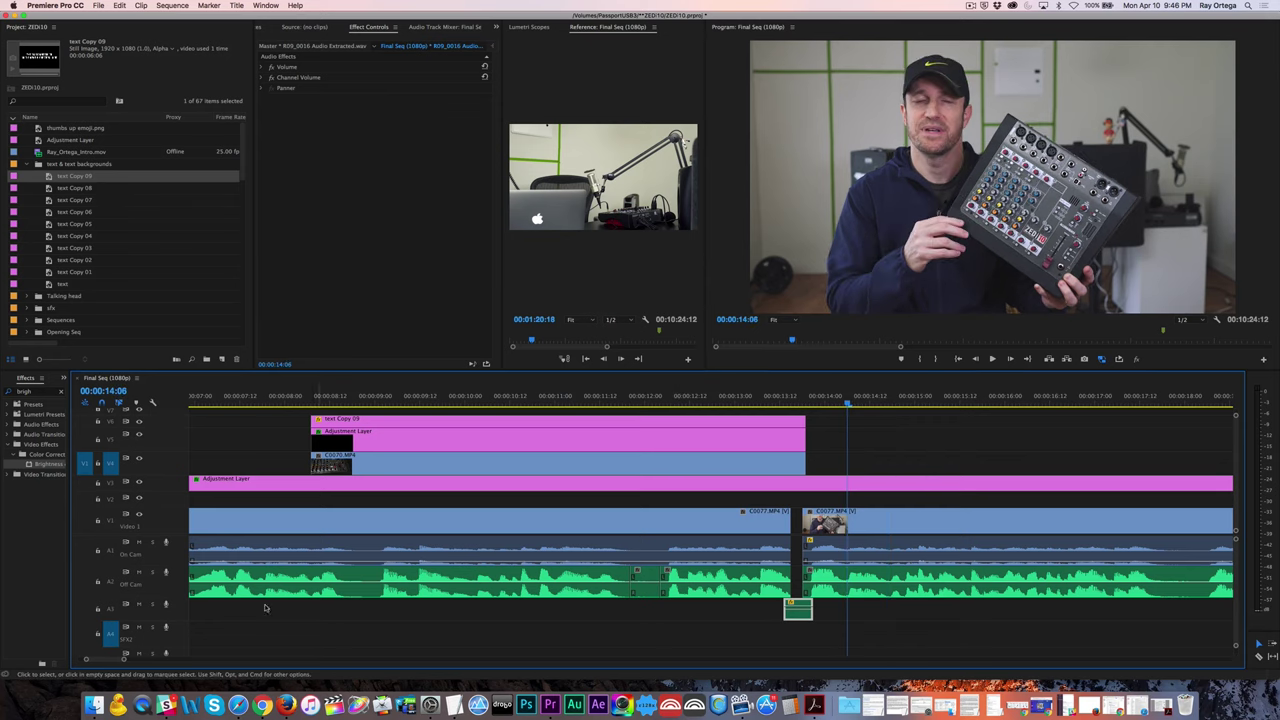
{"action": "left_click", "coordinate": [139, 604]}
{"action": "left_click", "coordinate": [715, 401]}
{"action": "key", "text": "space"}
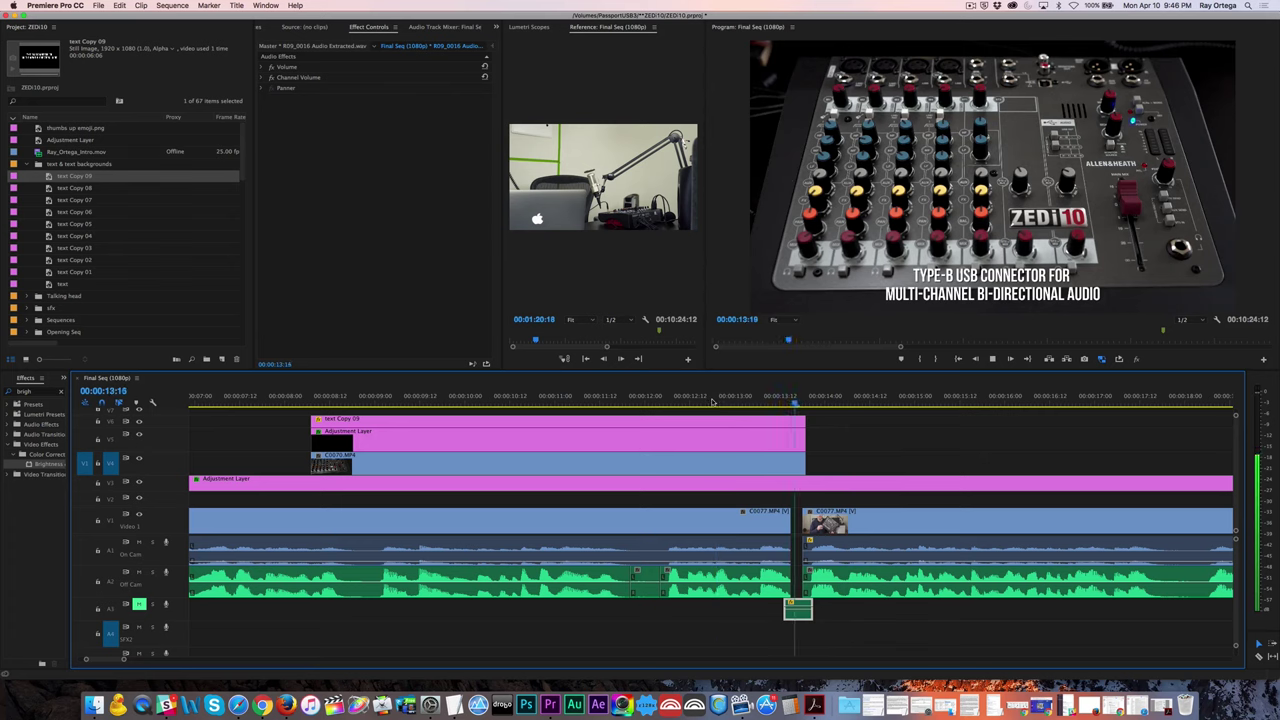
{"action": "left_click", "coordinate": [731, 401]}
{"action": "left_click", "coordinate": [731, 401]}
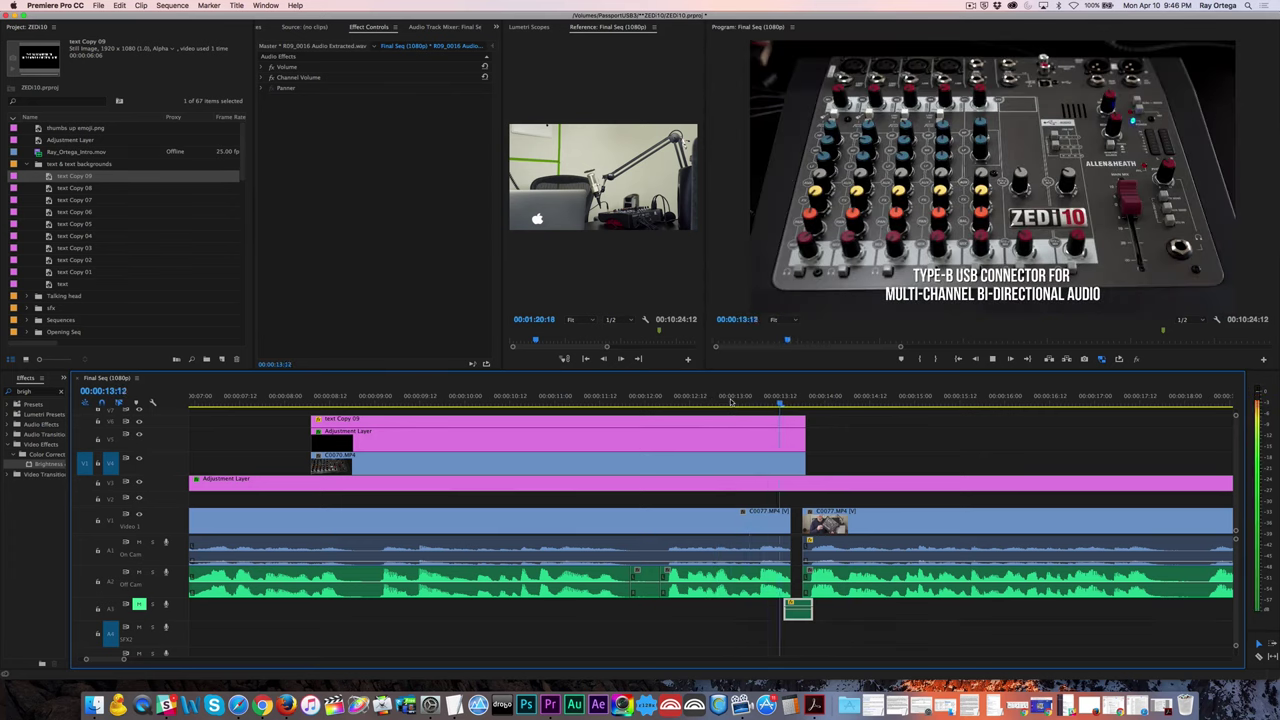
{"action": "key", "text": "space"}
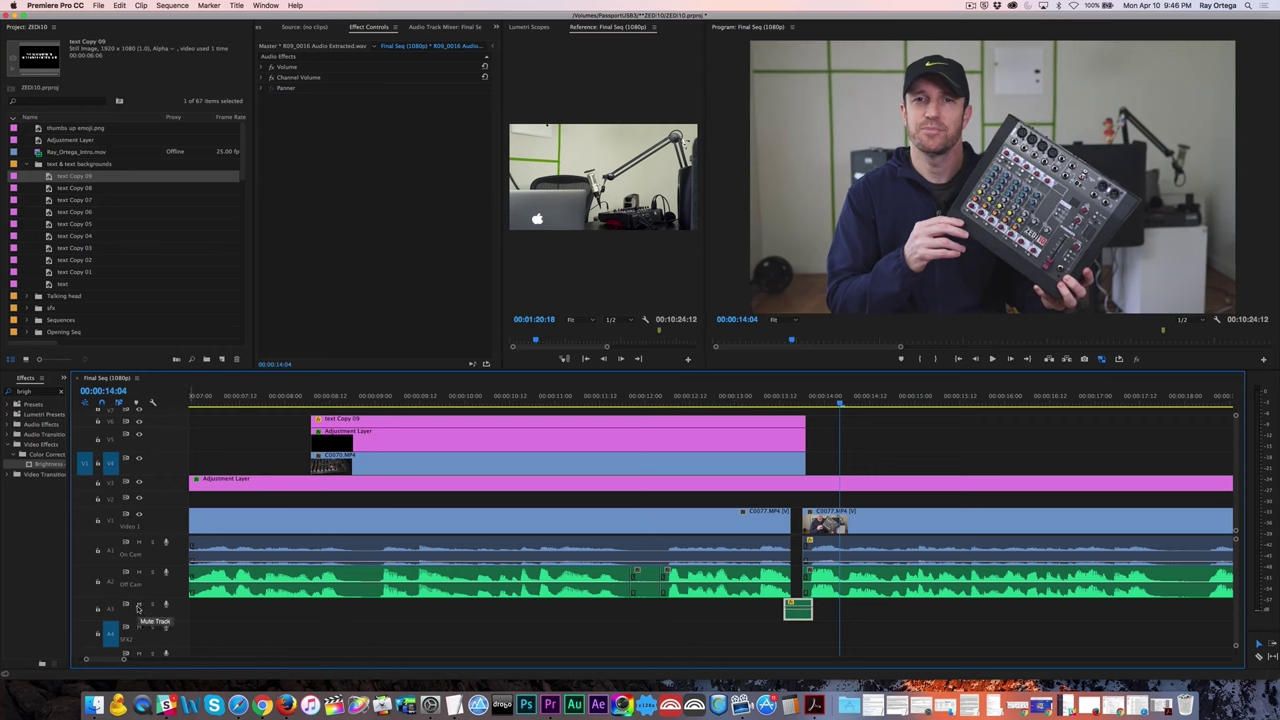
{"action": "left_click", "coordinate": [706, 398]}
{"action": "key", "text": "space"}
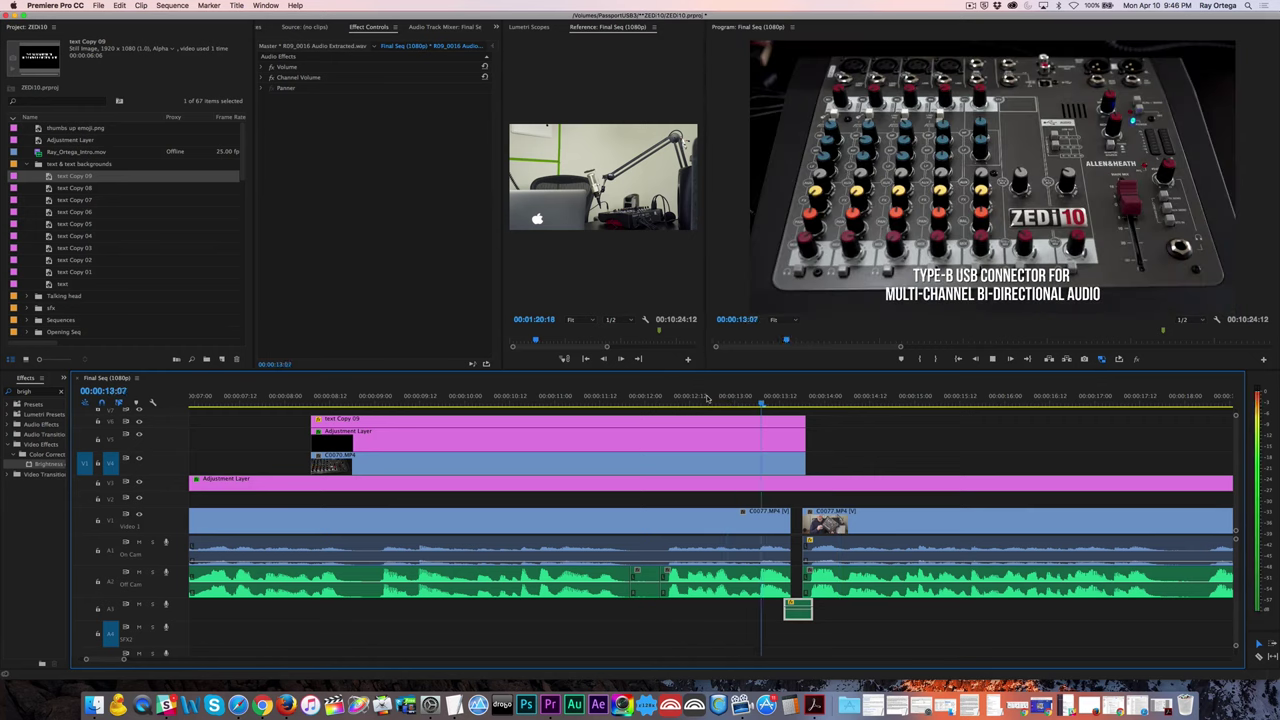
{"action": "key", "text": "space"}
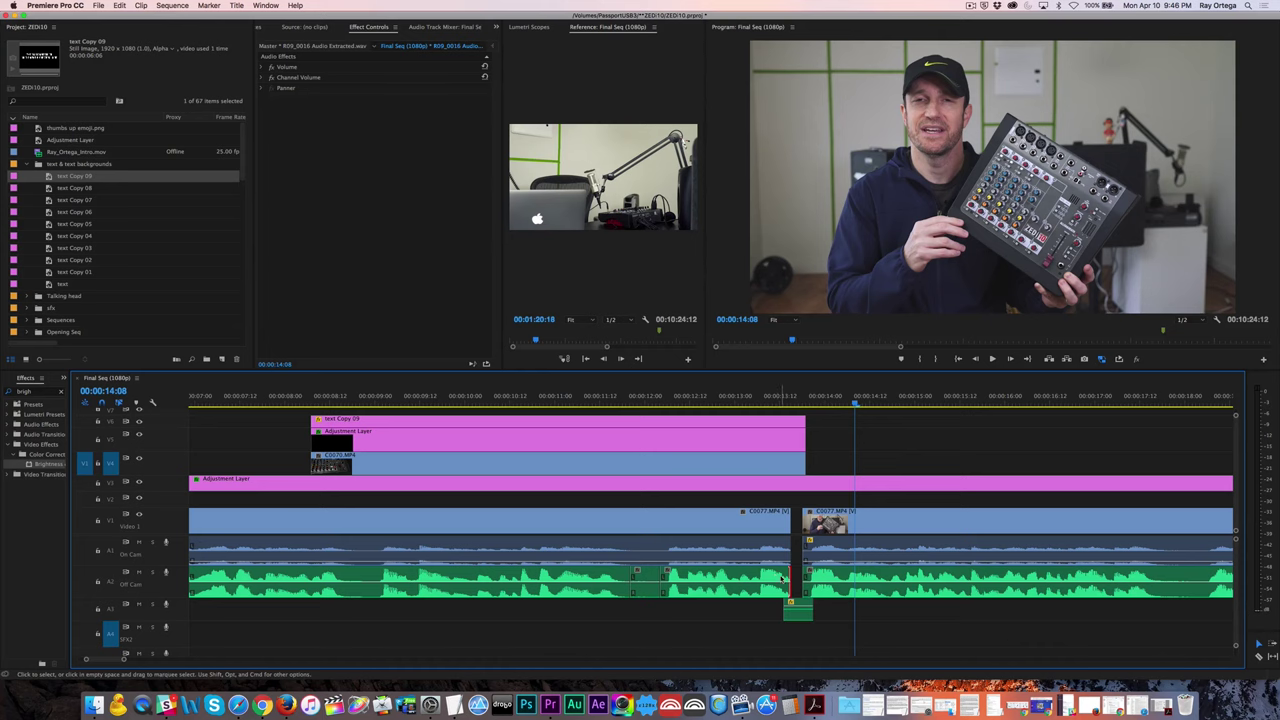
Play back across the cut again starting from 12:12.
{"action": "left_click", "coordinate": [690, 397]}
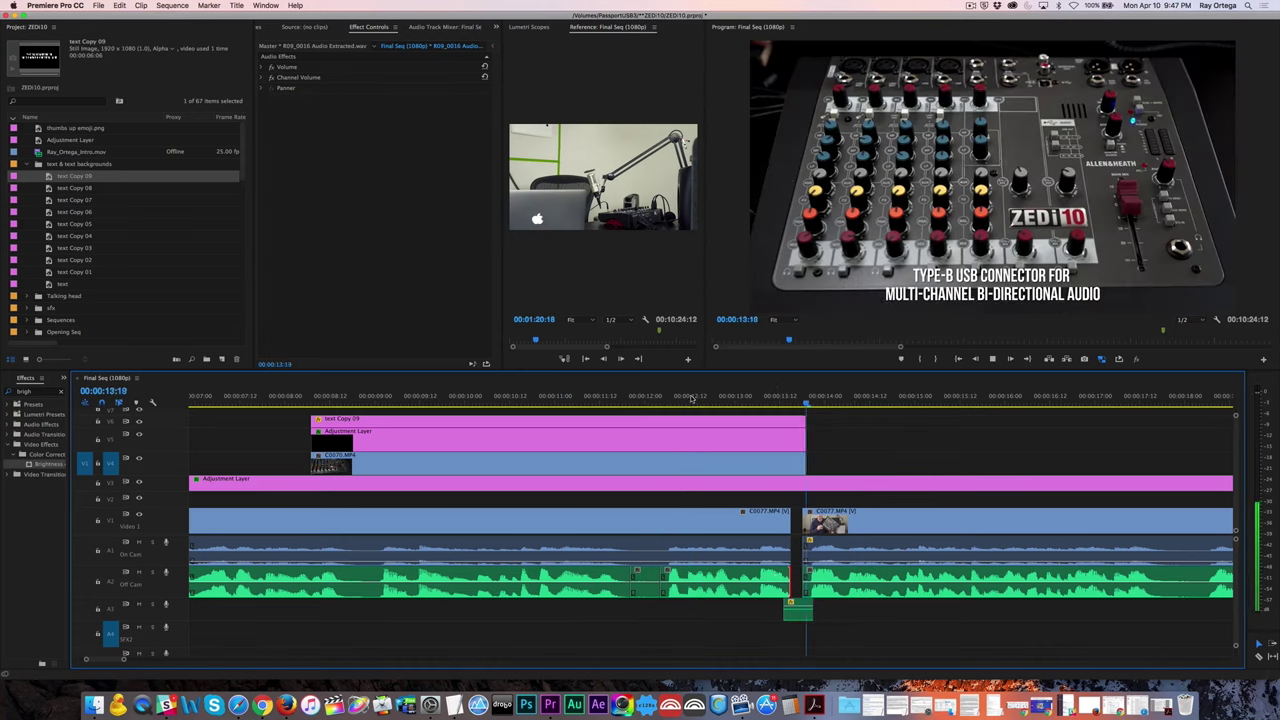
{"action": "key", "text": "space"}
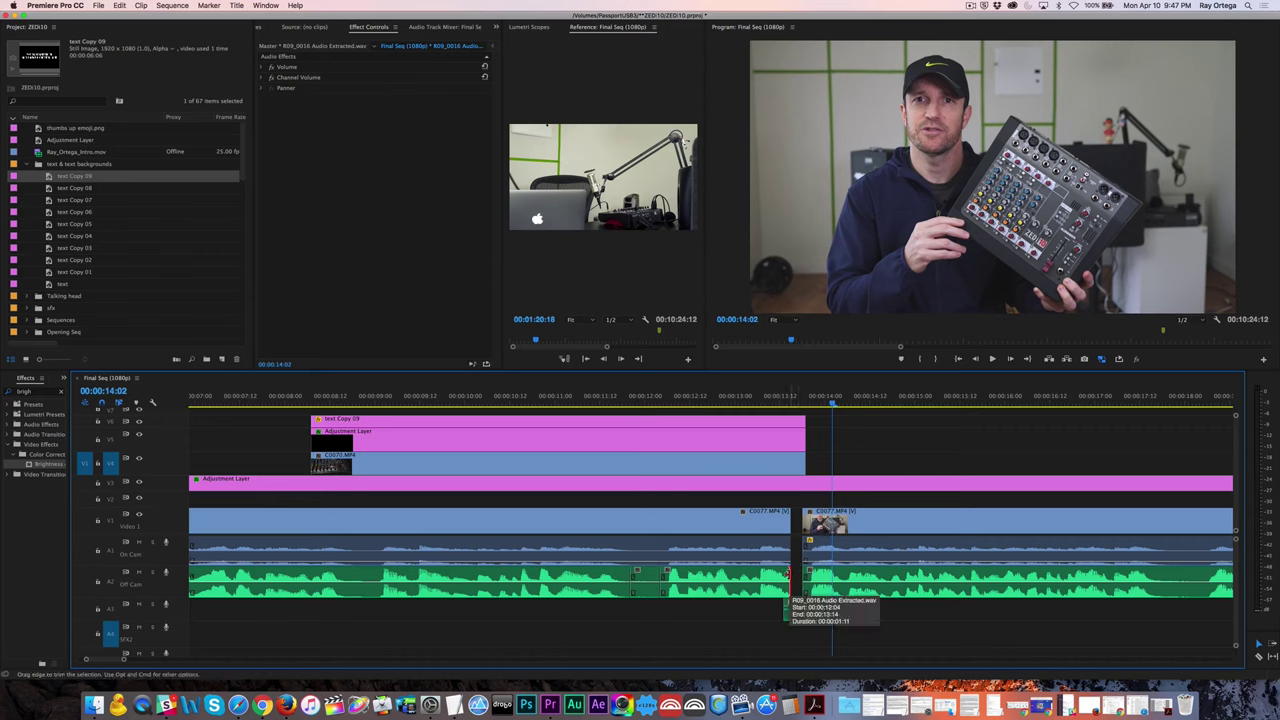
Apply the default Constant Power crossfade to the A2 cut and trim it to 4 frames.
{"action": "key", "text": "shift+super+d"}
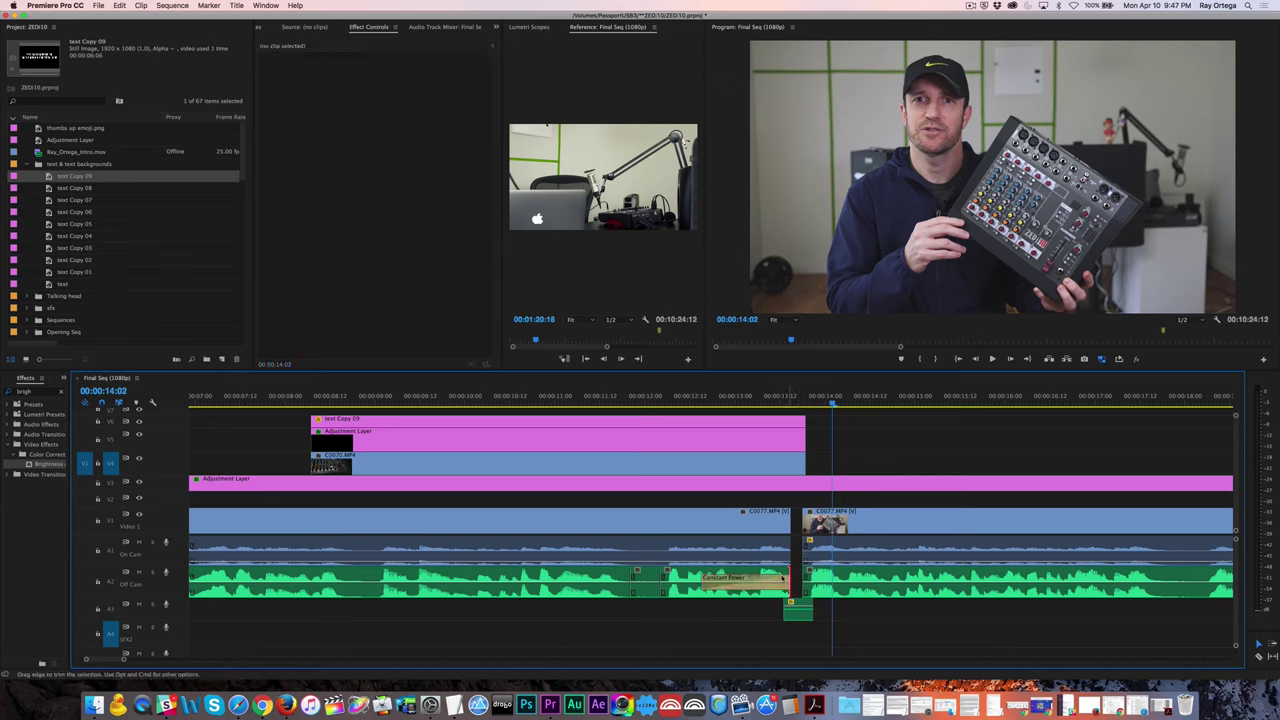
{"action": "left_click_drag", "start_coordinate": [705, 578], "coordinate": [783, 580]}
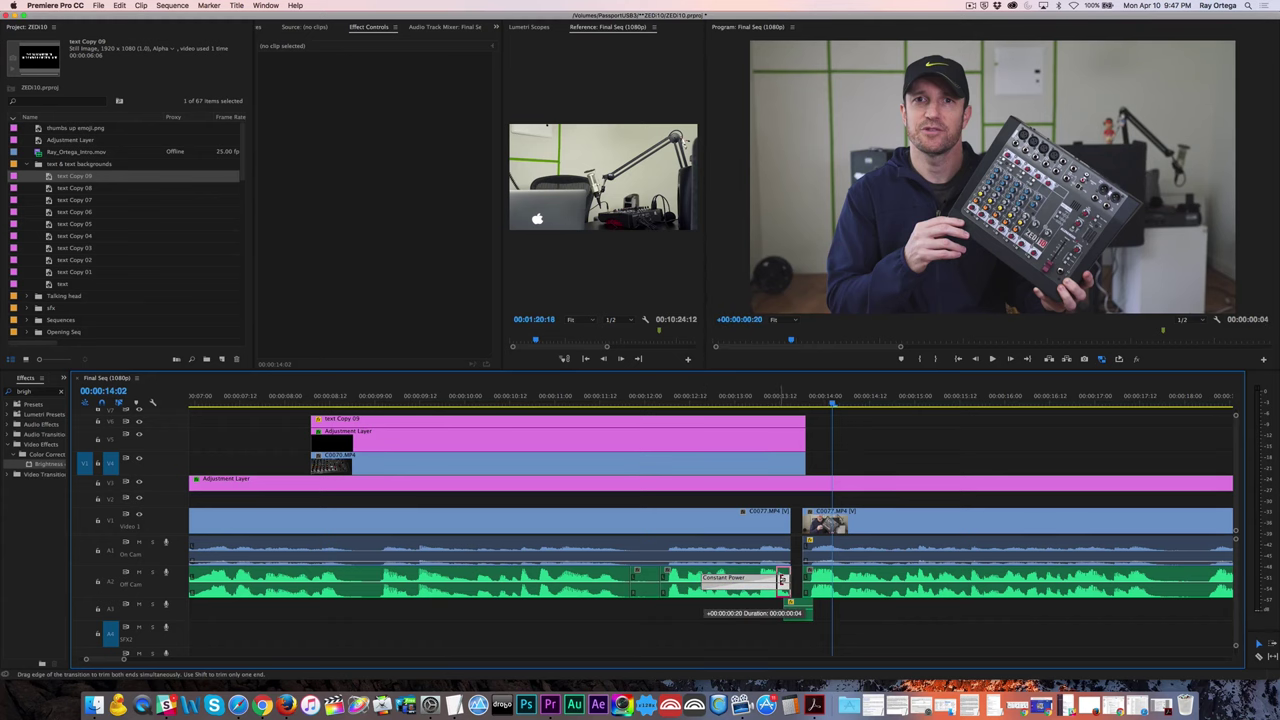
{"action": "left_click_drag", "start_coordinate": [783, 580], "coordinate": [783, 580]}
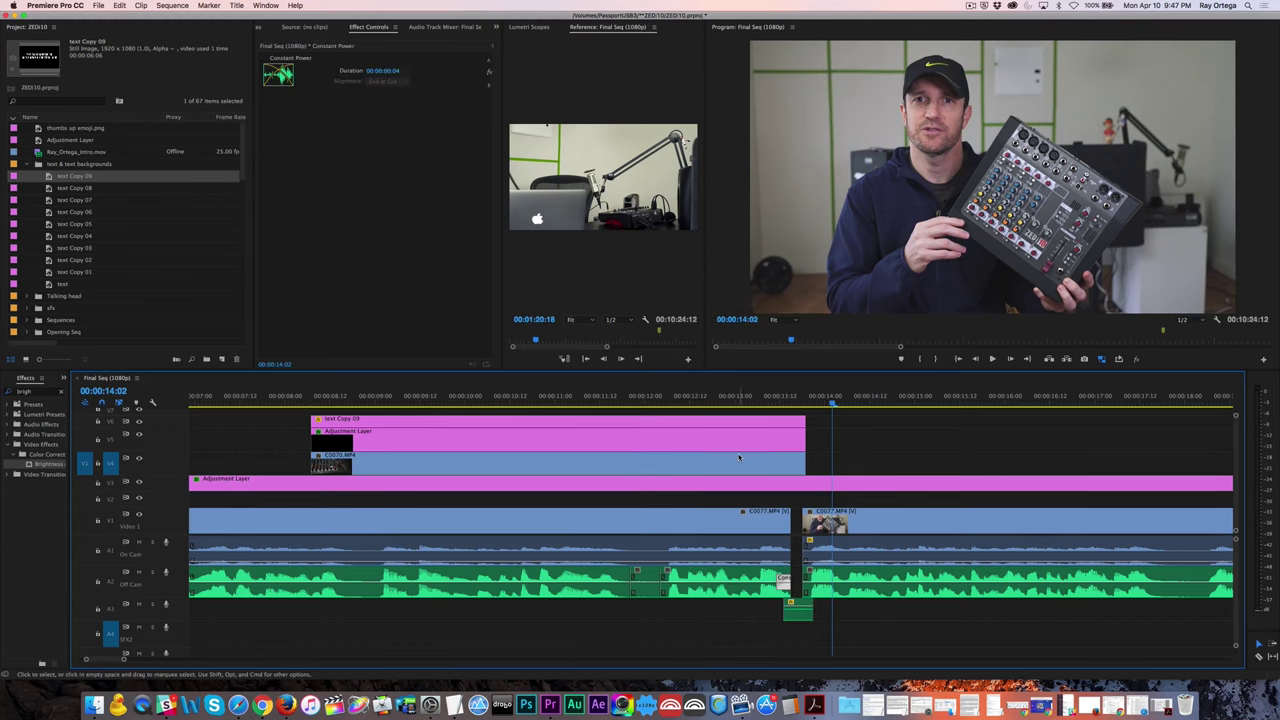
Play the 4-frame crossfade from just before the cut, then step the playhead to 14:12.
{"action": "left_click", "coordinate": [665, 397]}
{"action": "key", "text": "space"}
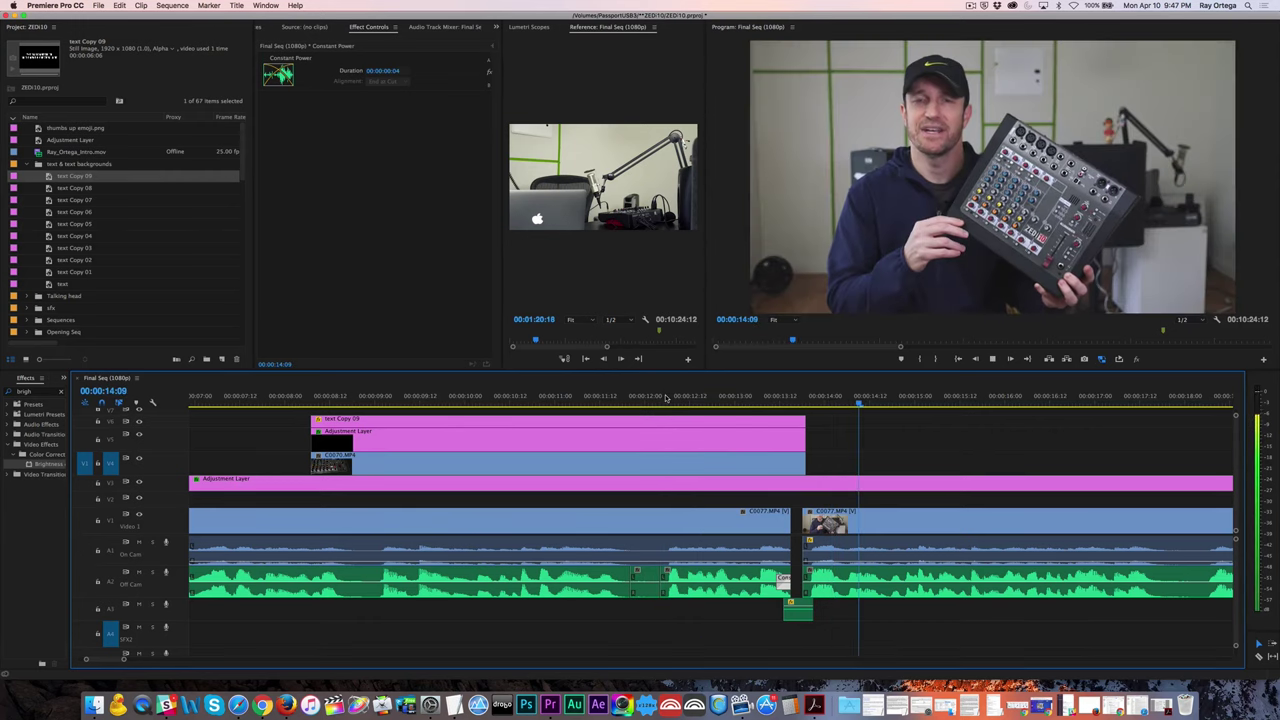
{"action": "key", "text": "space"}
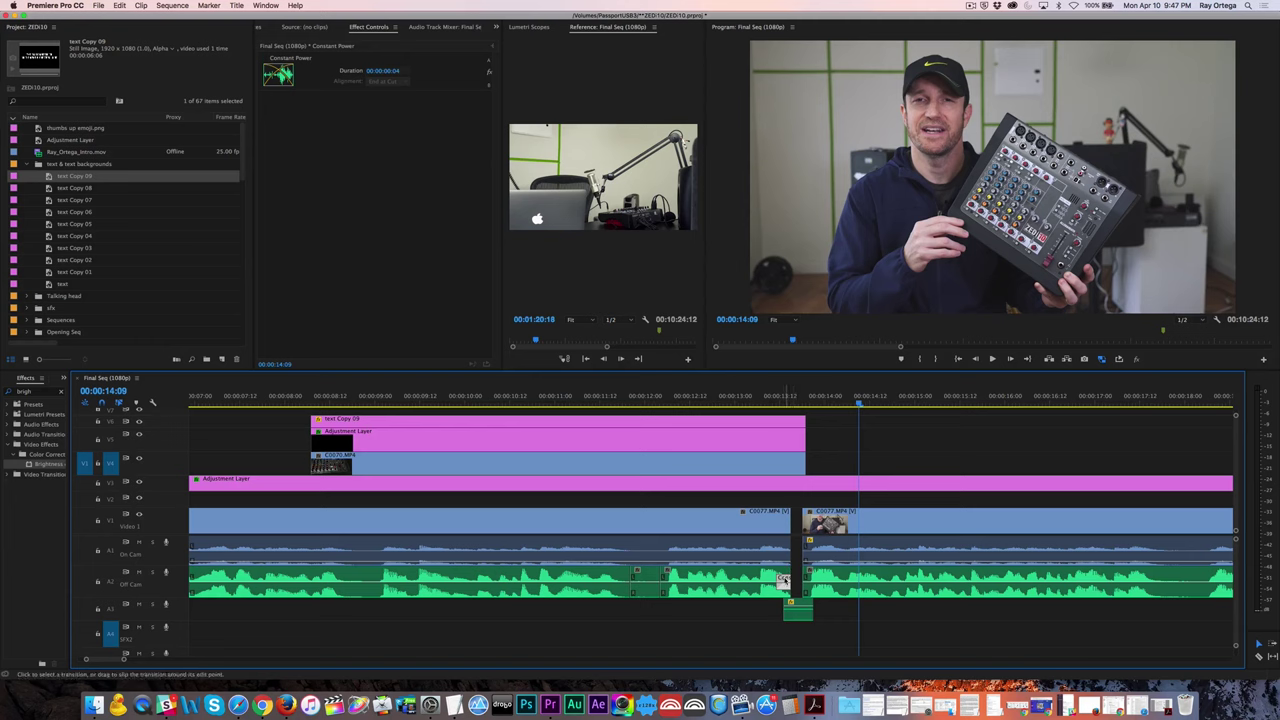
{"action": "key", "text": "Right"}
{"action": "key", "text": "Right"}
{"action": "key", "text": "Right"}
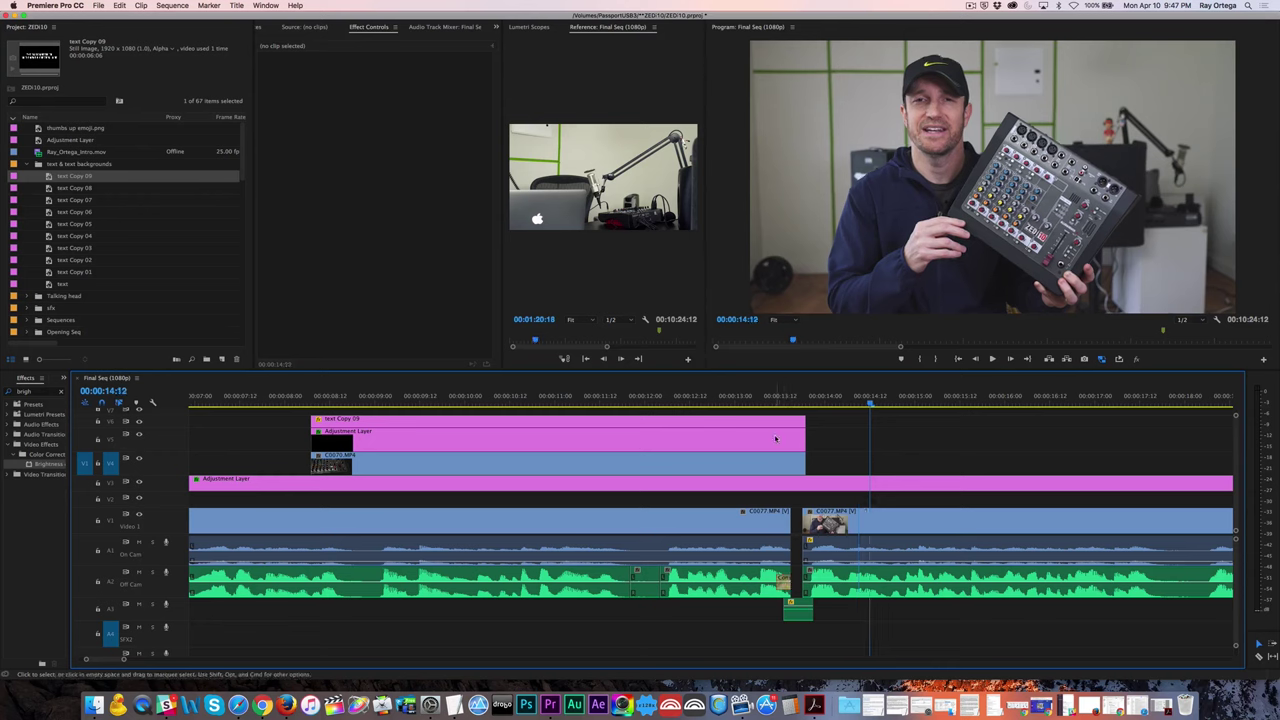